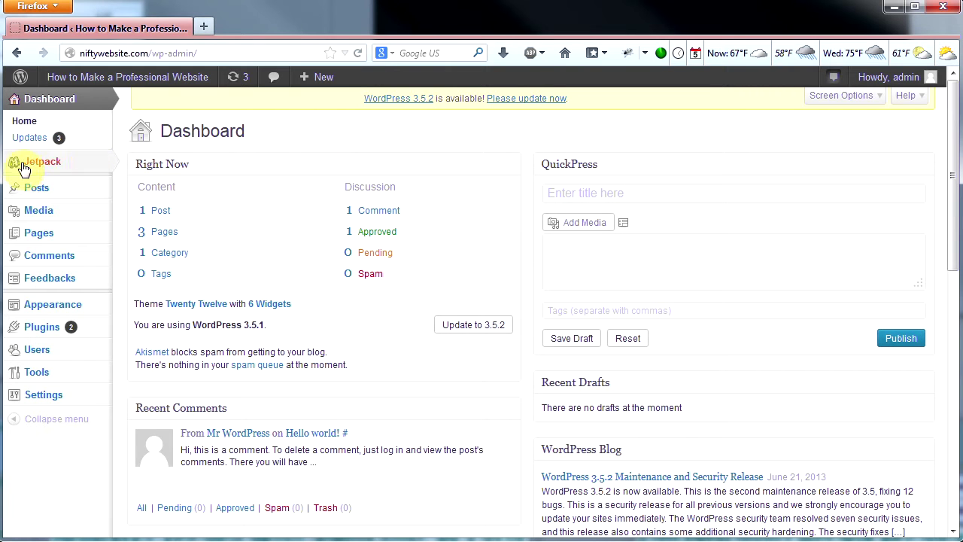
Return to the WordPress Dashboard with the 'Make a Professional Website #1' video open in a second tab
mouse_move(36, 162)
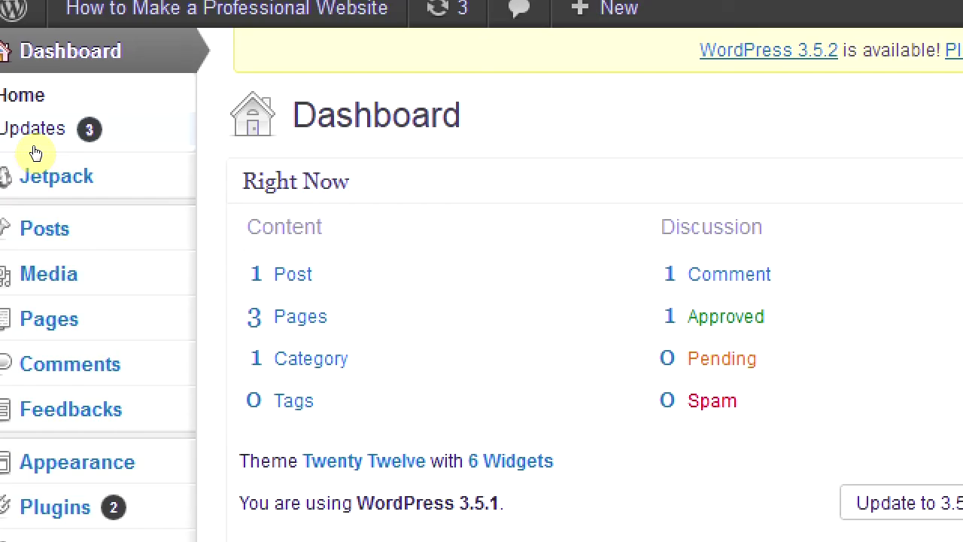
mouse_move(72, 515)
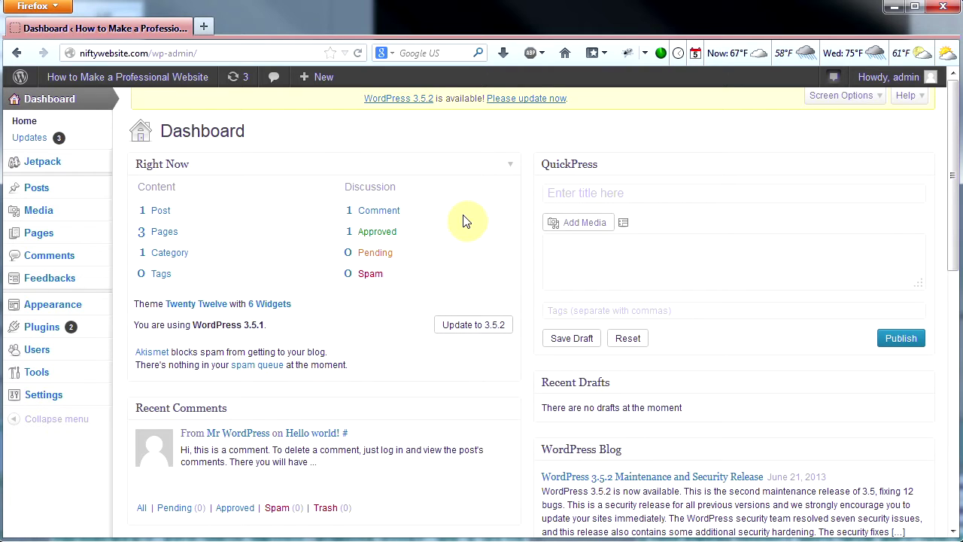
Visit the live site, open the Welcome page in the editor, and switch to the YouTube tab
mouse_move(103, 84)
left_click(105, 110)
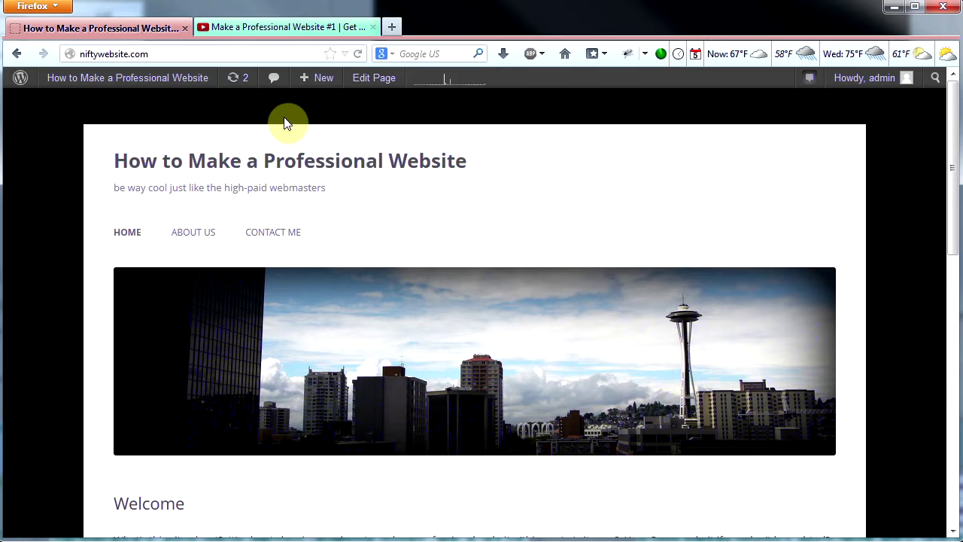
left_click(382, 88)
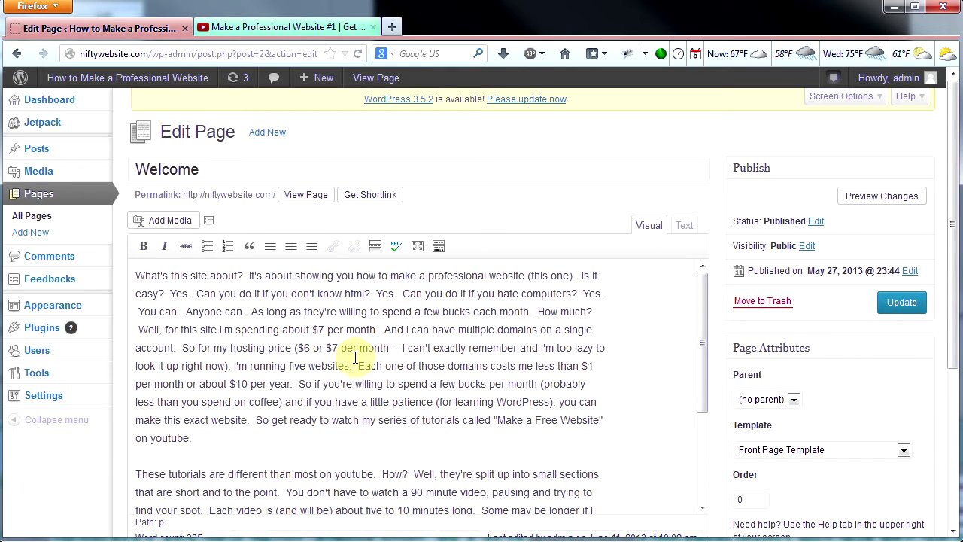
key("ctrl+Tab")
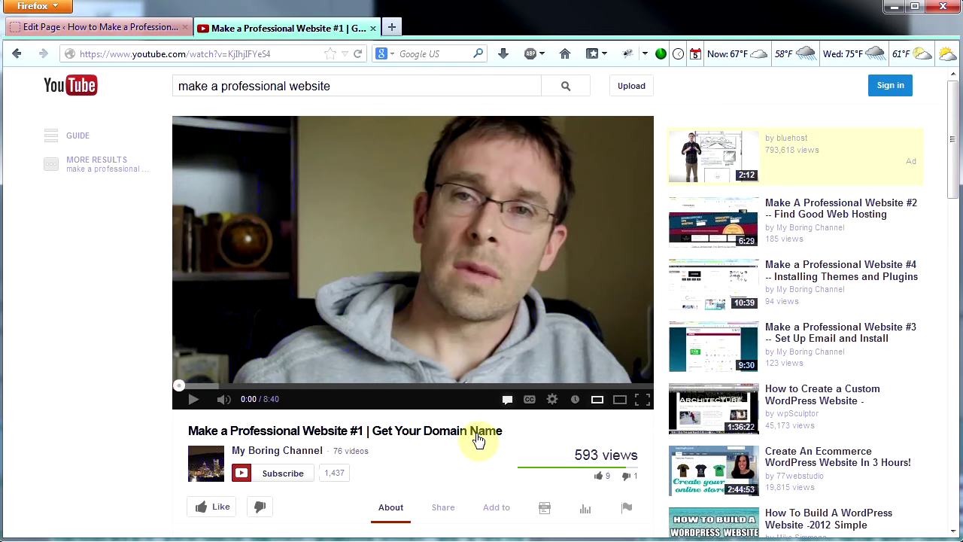
Copy the YouTube video's URL, return to the editor, and select 'how to make a professional website'
left_click(182, 55)
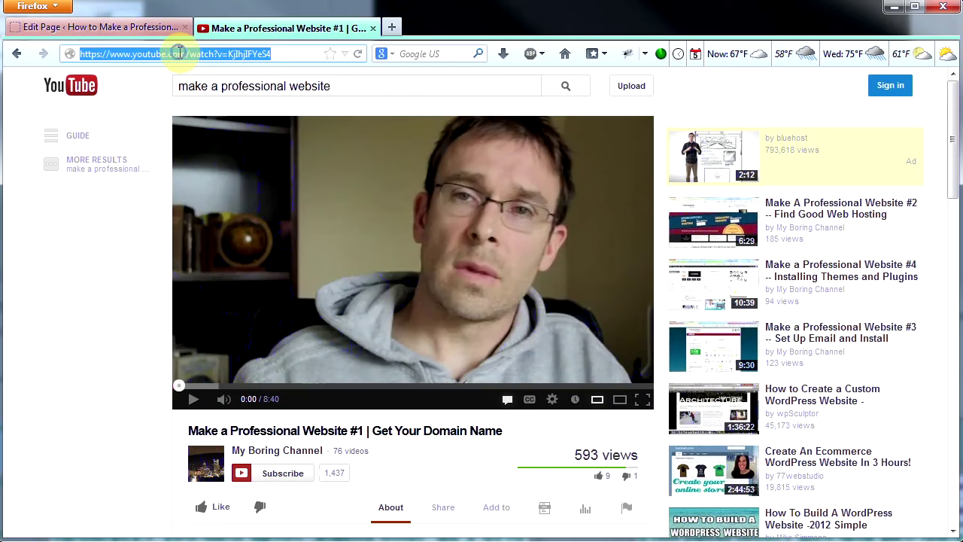
right_click(182, 53)
left_click(215, 100)
key("ctrl+Tab")
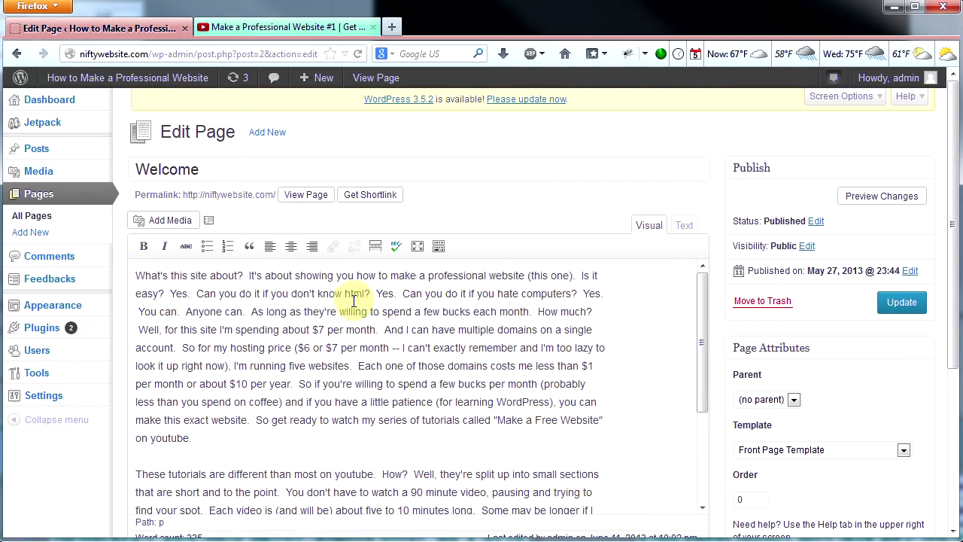
left_click_drag(356, 275, 524, 281)
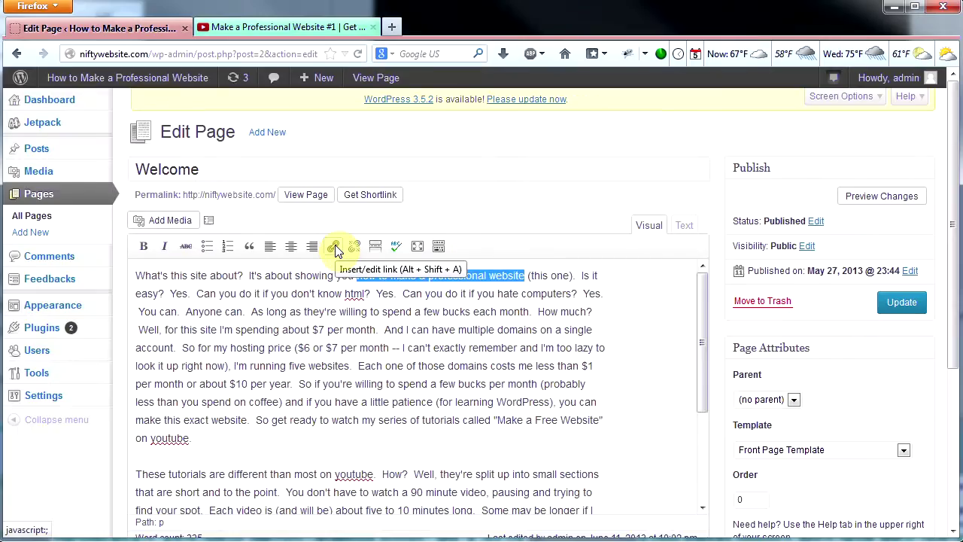
Link the phrase to the pasted YouTube URL, titled 'My cool youtube tutorials!', opening in a new tab
left_click(337, 243)
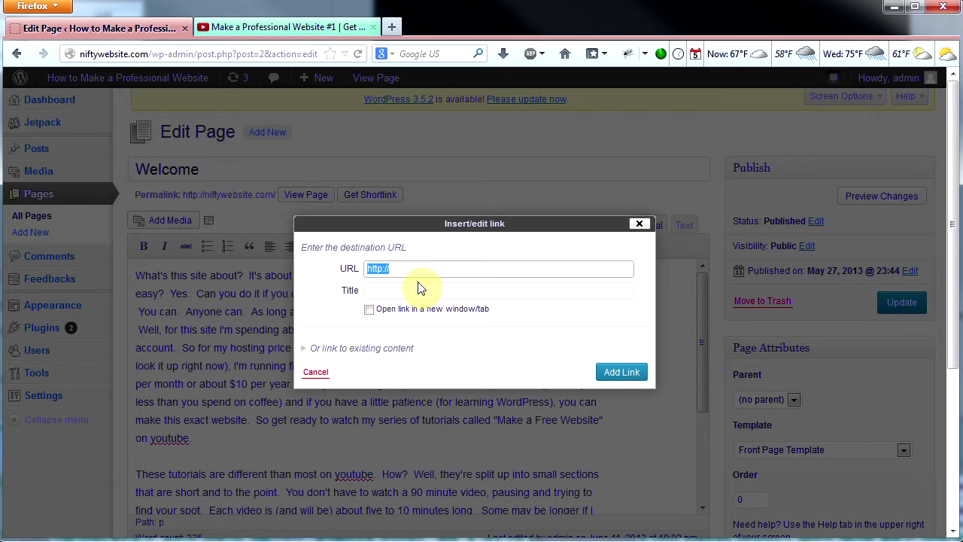
key("ctrl+v")
left_click(419, 289)
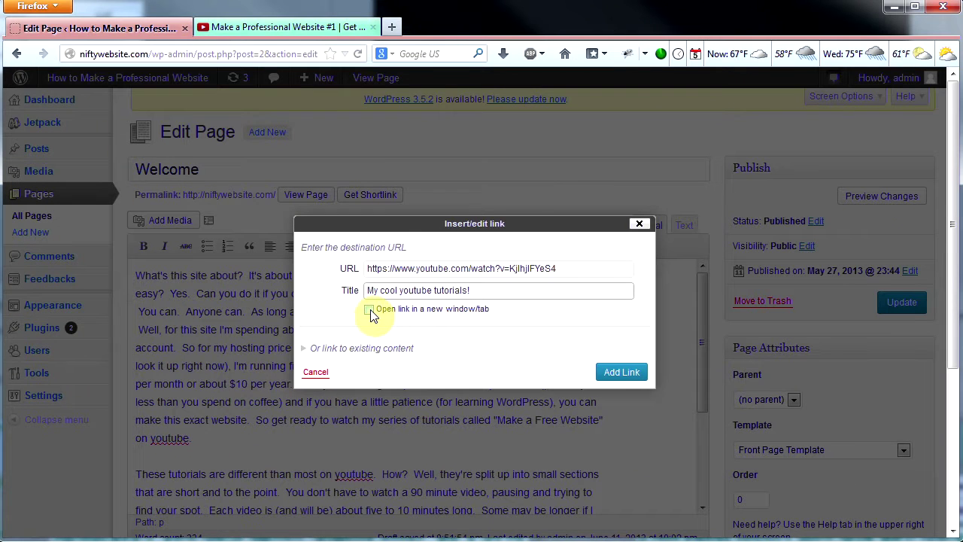
left_click(383, 299)
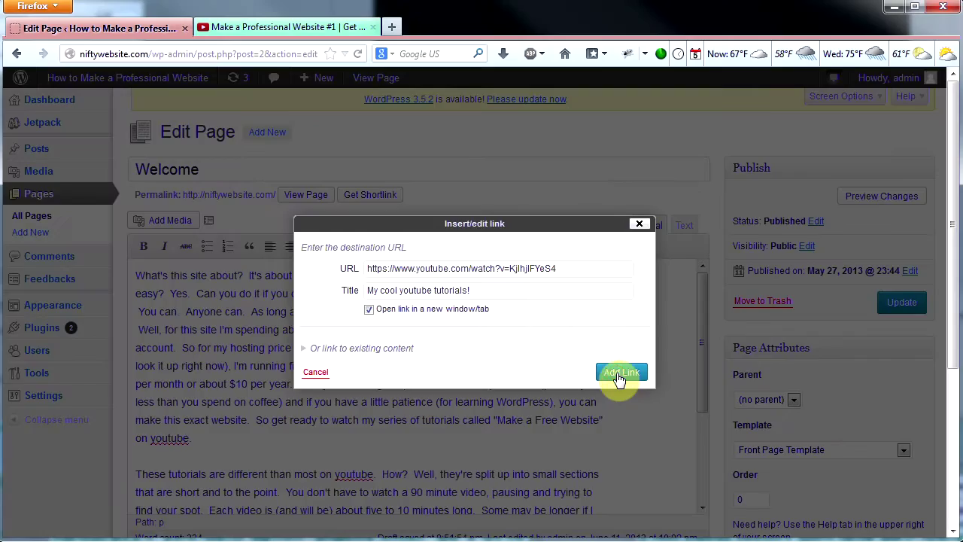
left_click(617, 376)
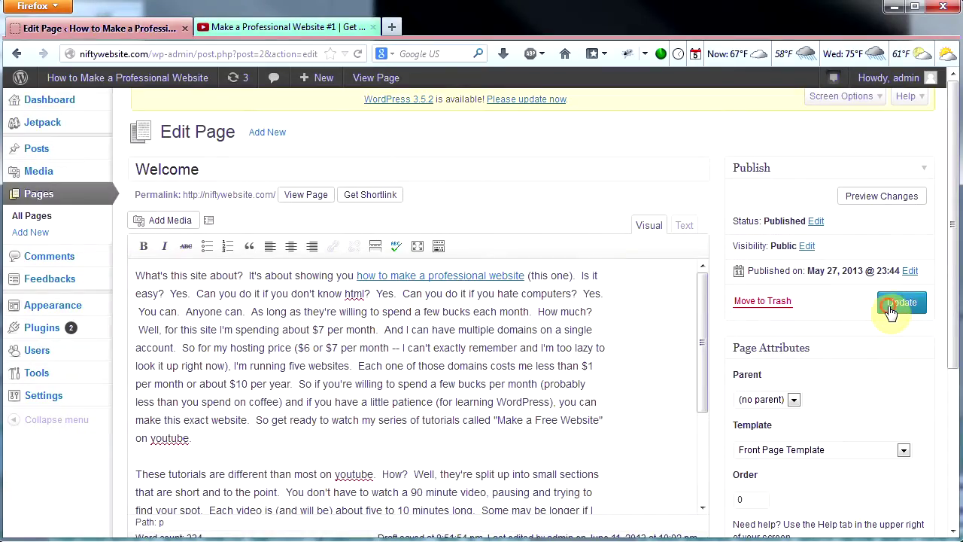
Update the Welcome page and scroll down to its new link on the live site
left_click(895, 309)
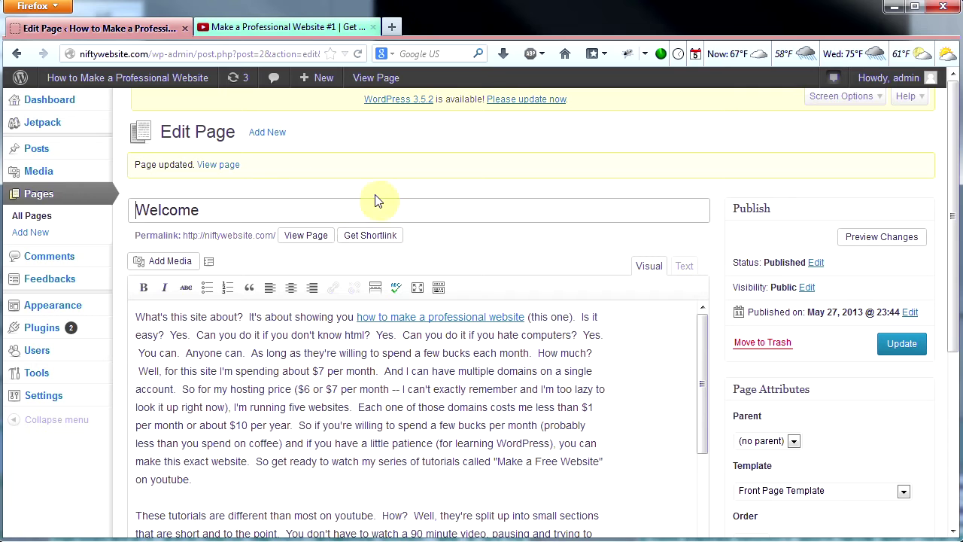
mouse_move(134, 83)
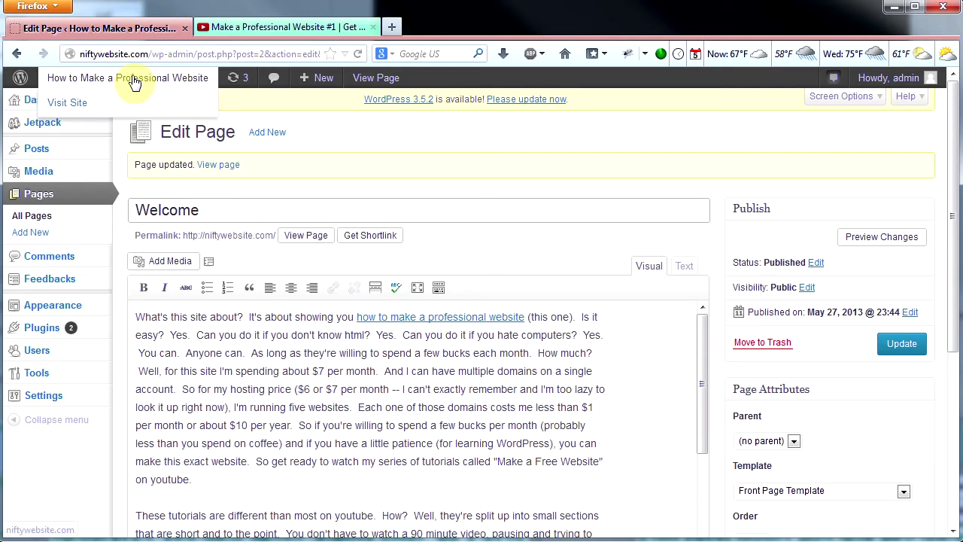
left_click(121, 104)
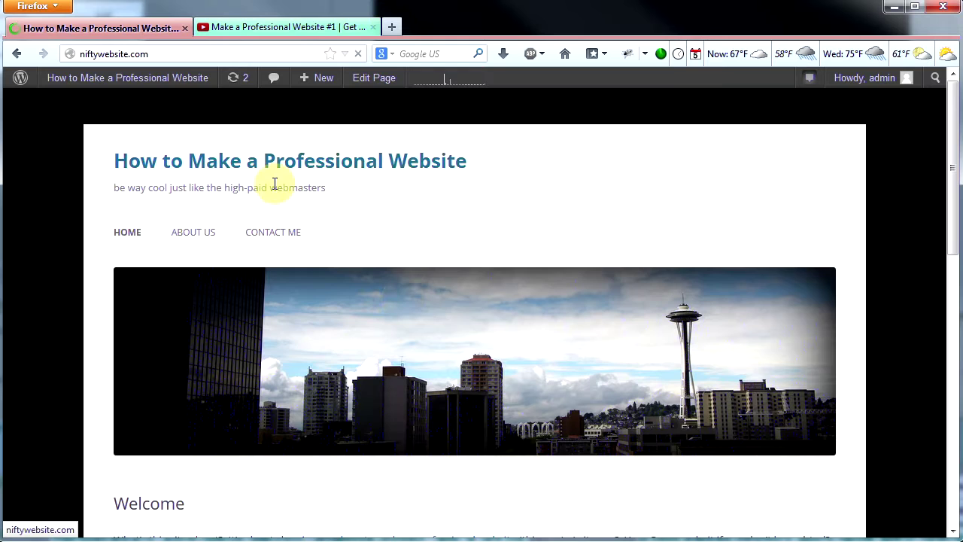
scroll(452, 335, "down", 5)
scroll(510, 341, "down", 2)
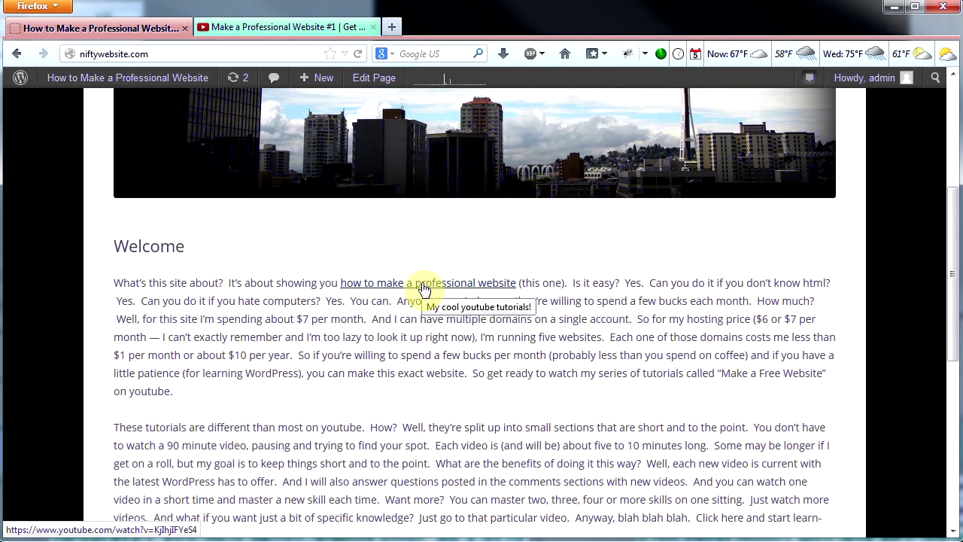
Test that the link opens YouTube in a new tab, then reopen the Welcome page editor
left_click(409, 285)
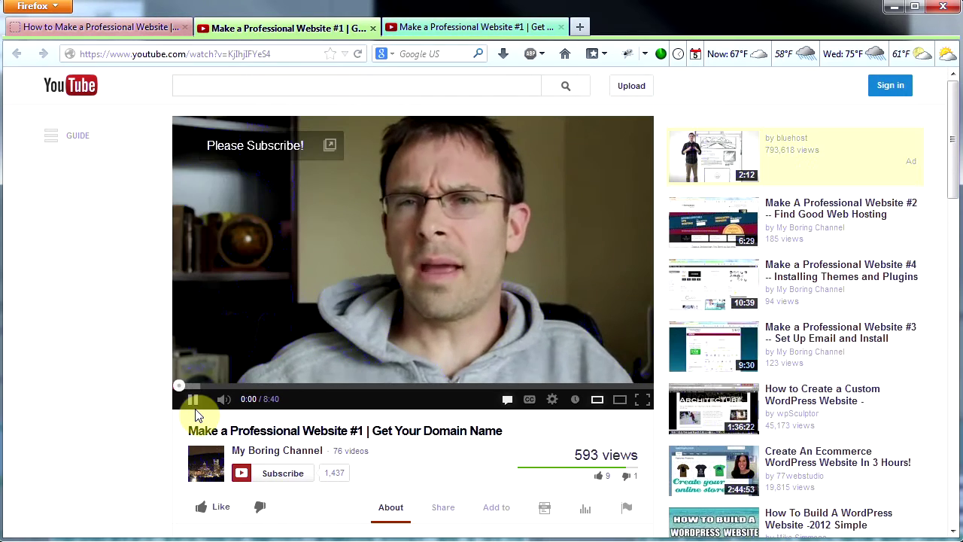
key("ctrl+shift+Tab")
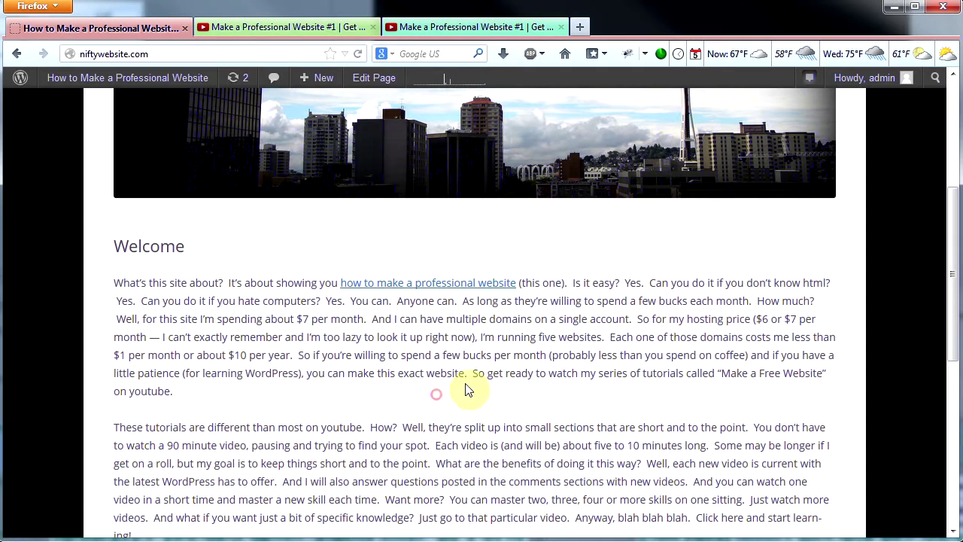
scroll(522, 414, "up", 3)
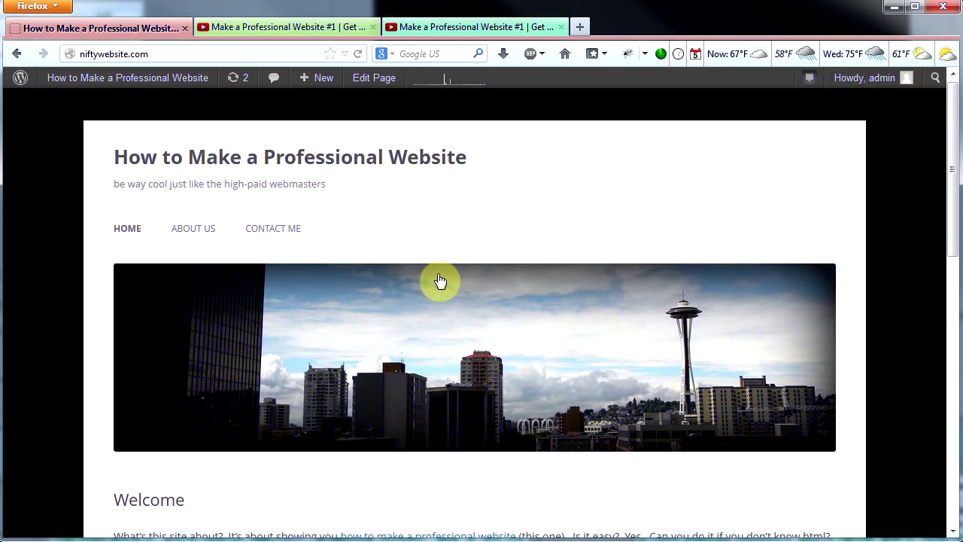
left_click(371, 80)
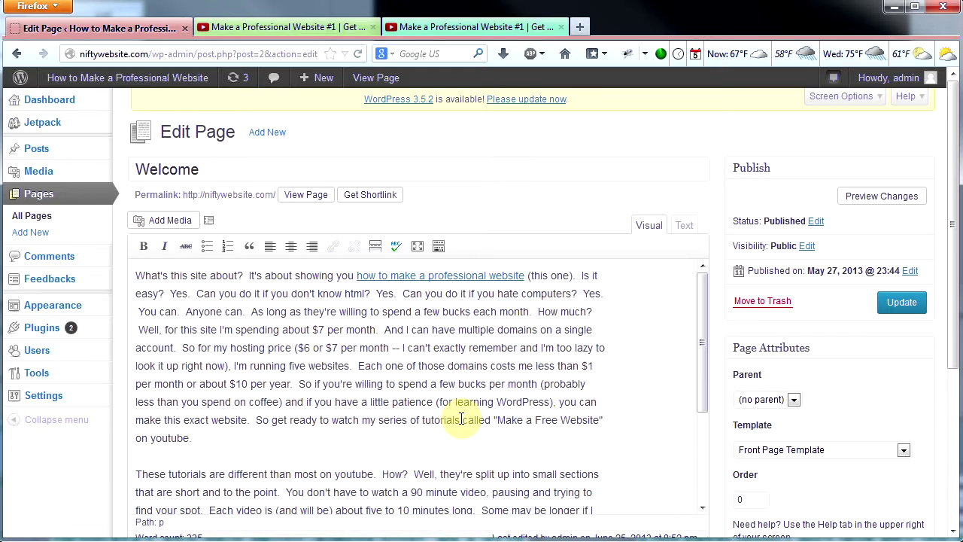
Bold the sentence 'These tutorials are different than most on youtube'
left_click_drag(137, 474, 373, 475)
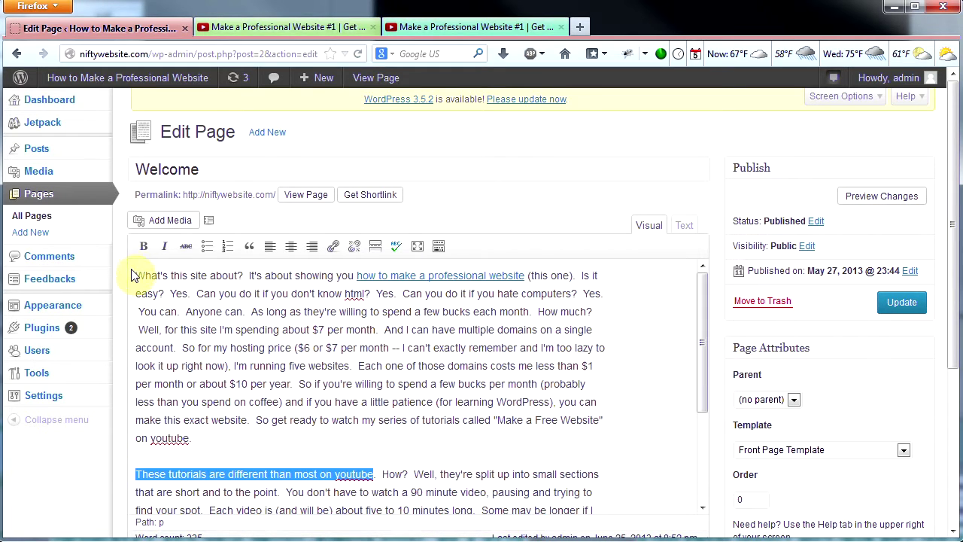
left_click(143, 246)
left_click(419, 441)
scroll(467, 429, "down", 2)
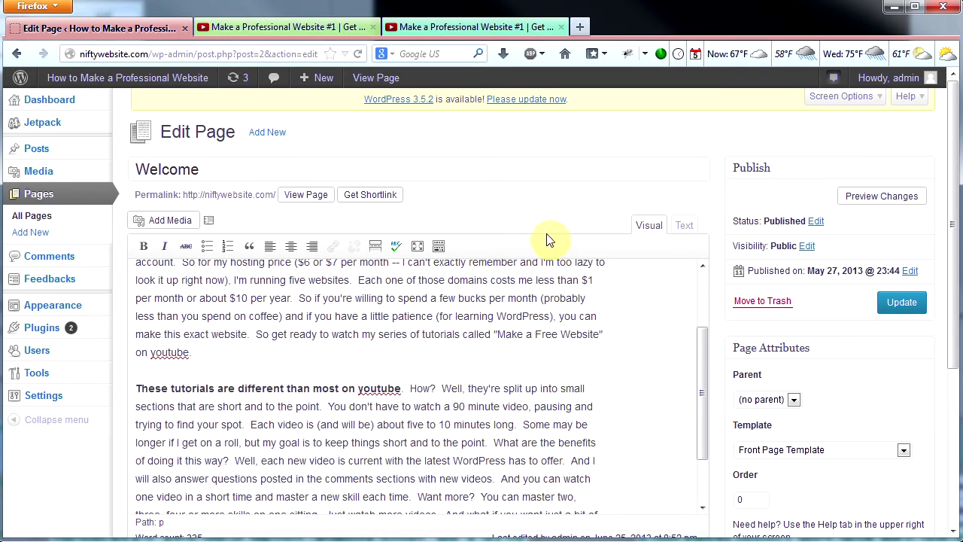
left_click(406, 388)
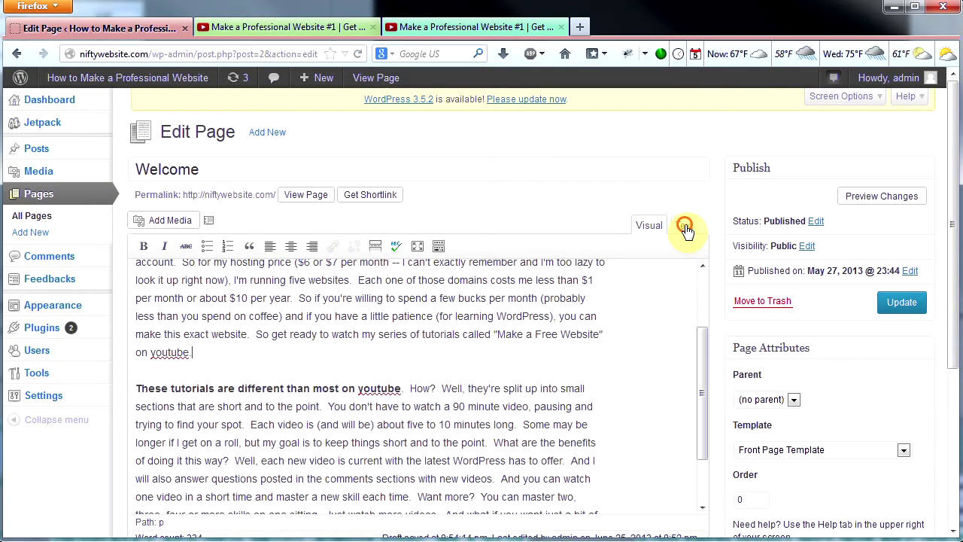
Inspect the Text view HTML: the link's target="_blank" anchor and the <strong>-wrapped sentence
left_click(685, 226)
left_click_drag(697, 335, 430, 339)
left_click(649, 225)
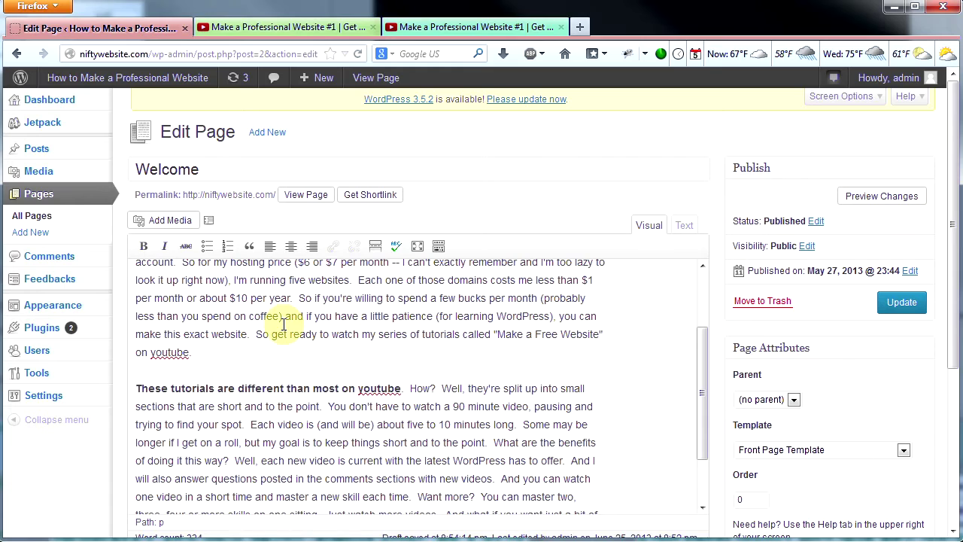
scroll(448, 414, "up", 1)
scroll(447, 411, "up", 2)
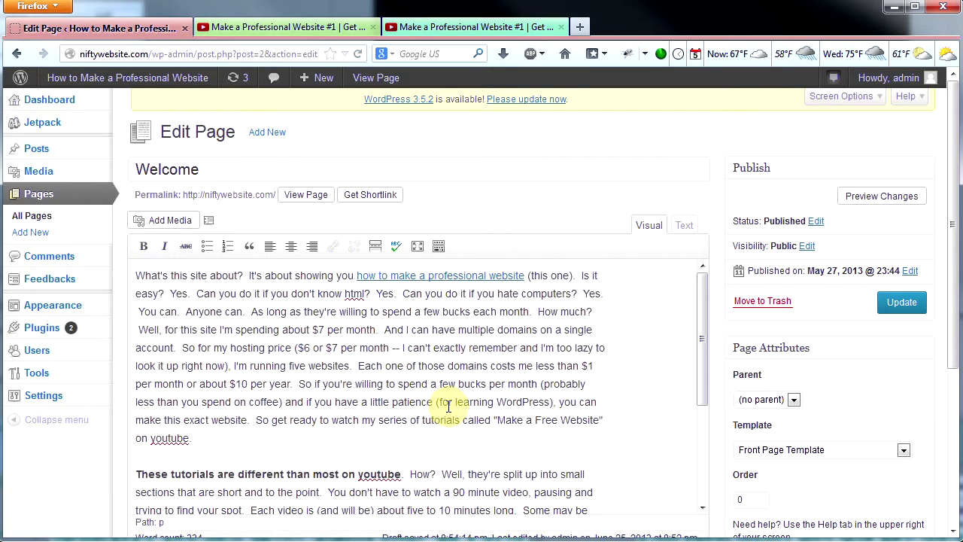
scroll(446, 402, "down", 3)
scroll(451, 350, "up", 3)
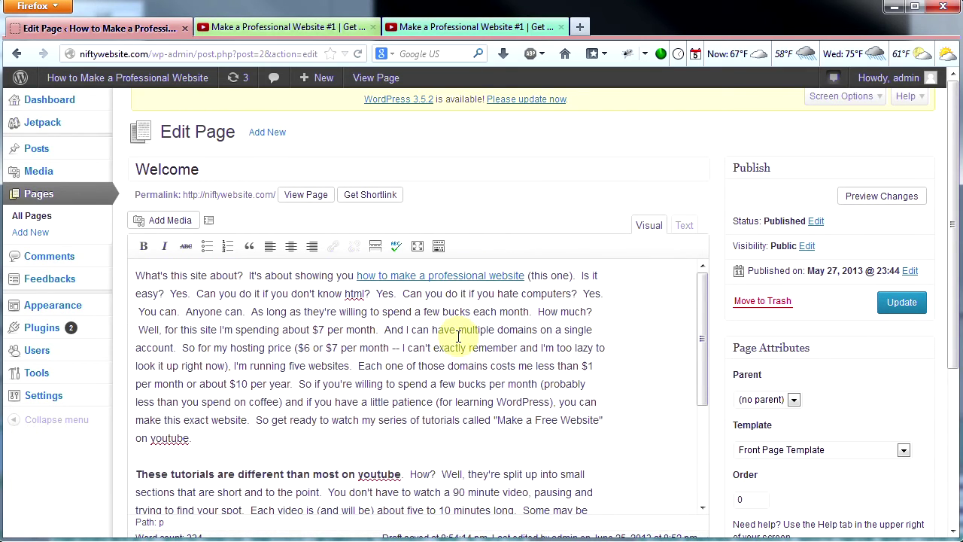
left_click(685, 226)
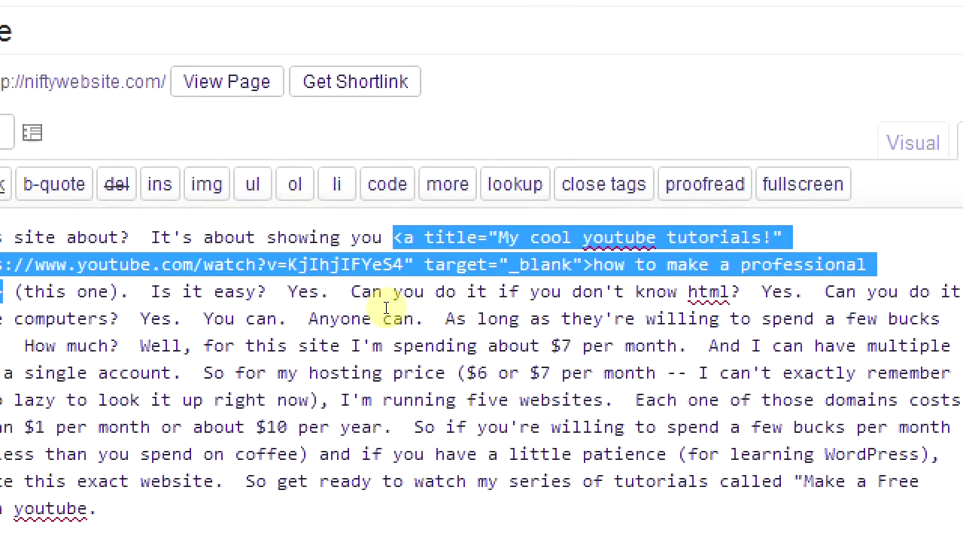
left_click(381, 427)
scroll(301, 489, "down", 2)
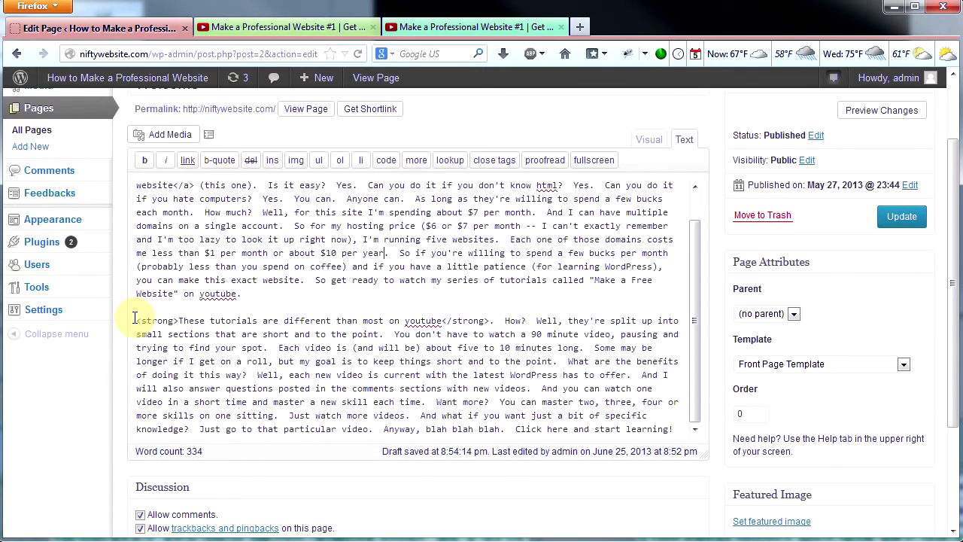
left_click_drag(135, 321, 489, 320)
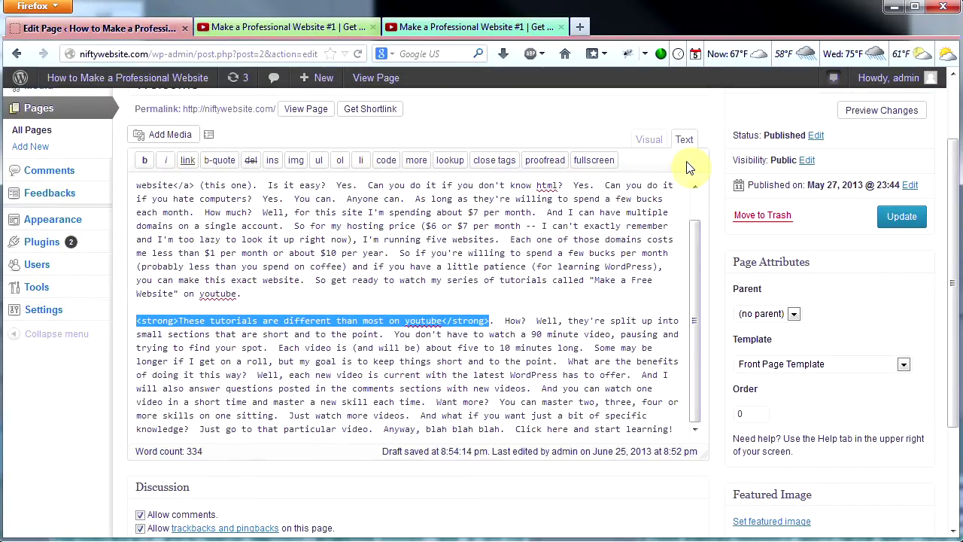
Switch between the Visual and Text views to review the bold sentence
left_click(649, 143)
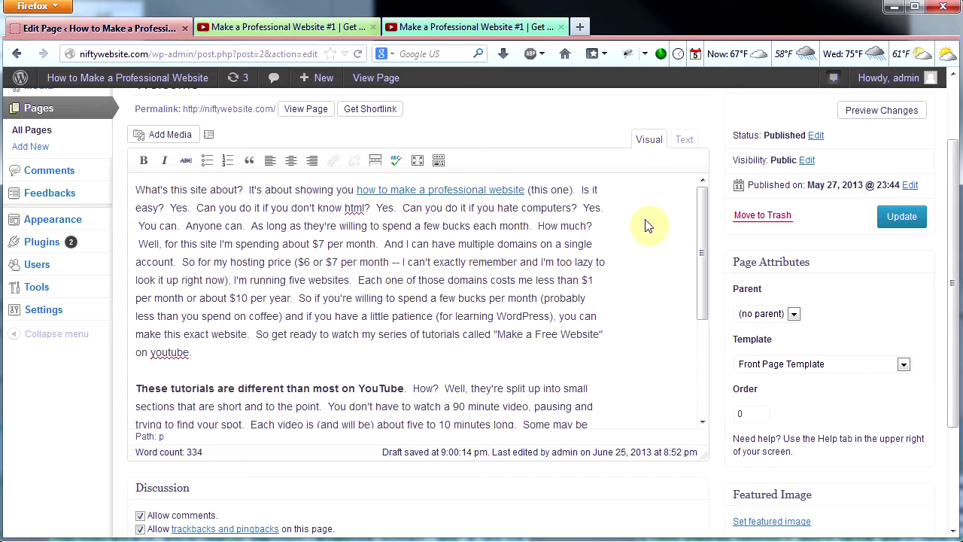
left_click(684, 141)
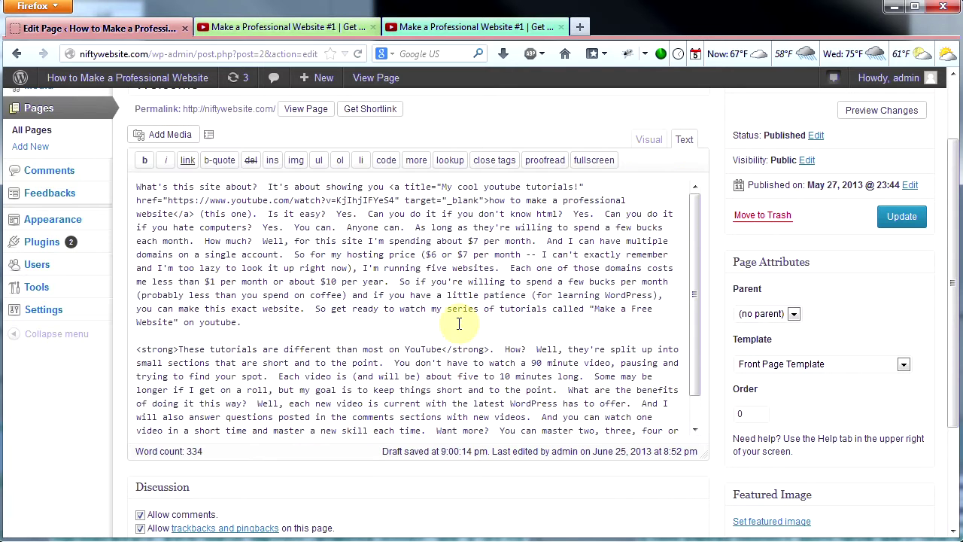
left_click(650, 139)
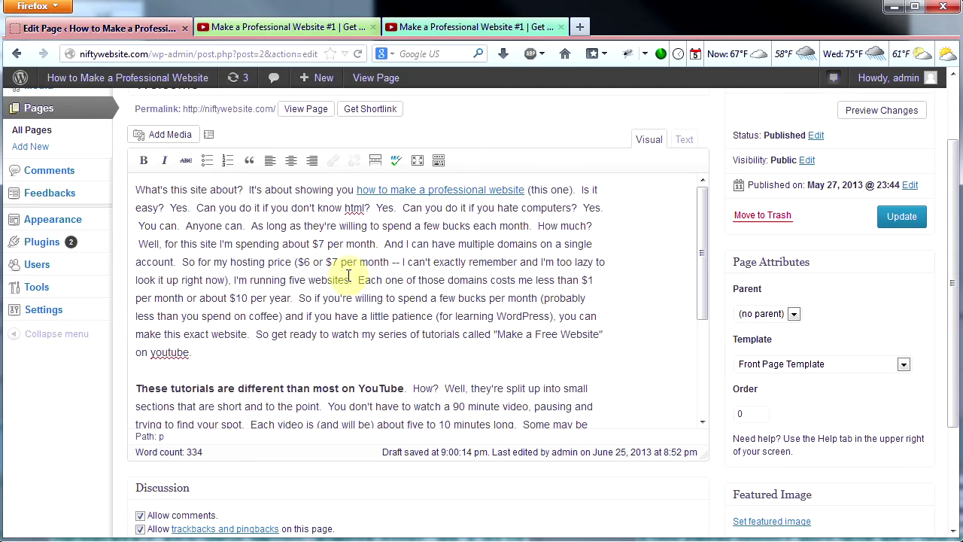
scroll(374, 320, "down", 1)
scroll(414, 309, "down", 5)
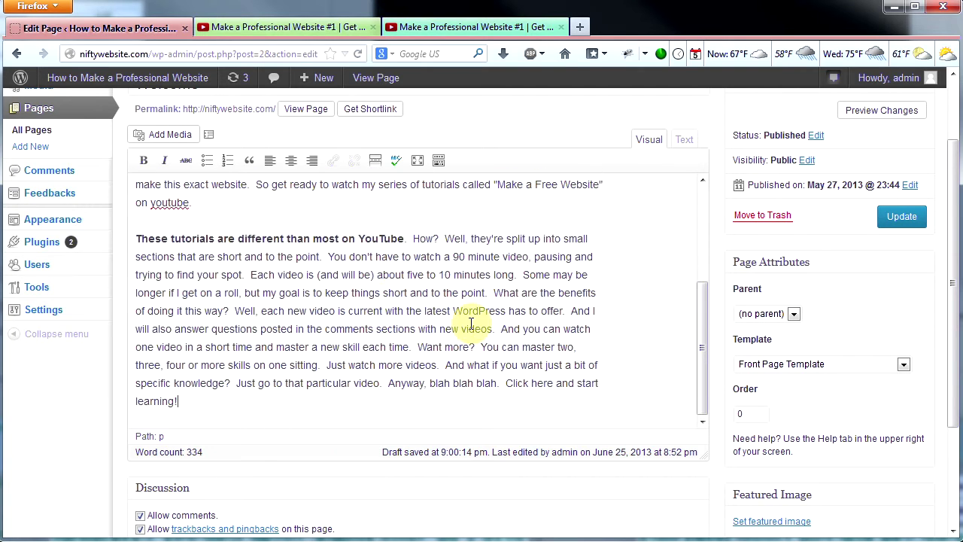
scroll(451, 309, "up", 5)
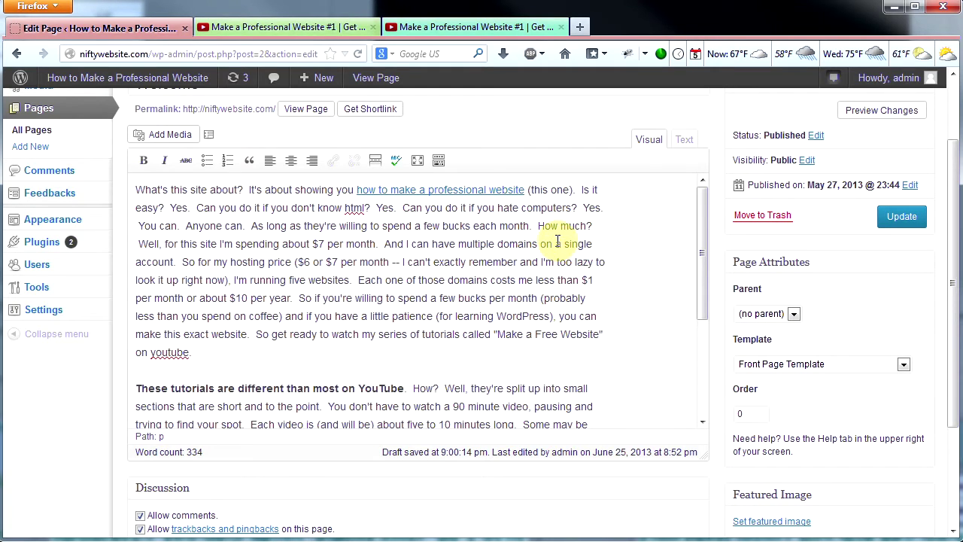
Confirm the bold sentence spells 'YouTube' correctly in both HTML and formatted views
left_click(690, 146)
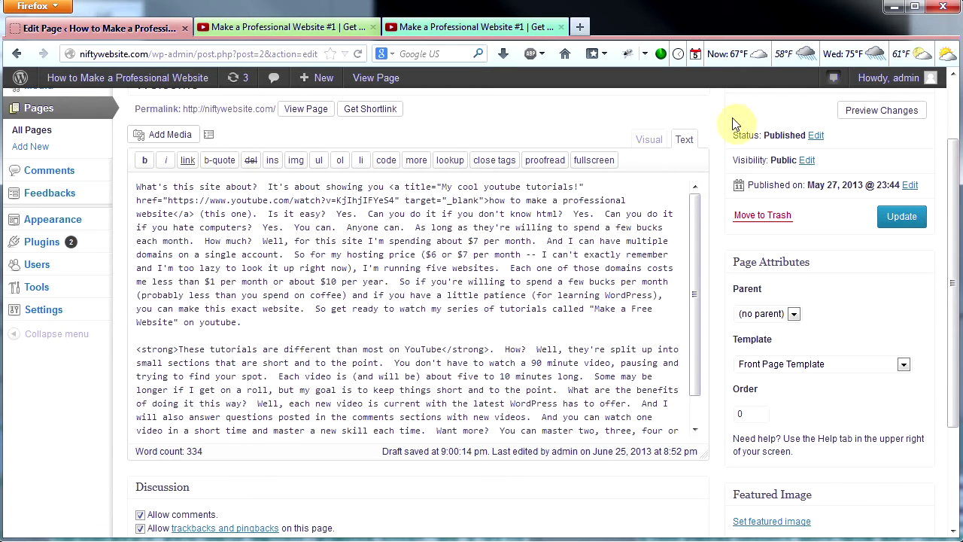
left_click(645, 136)
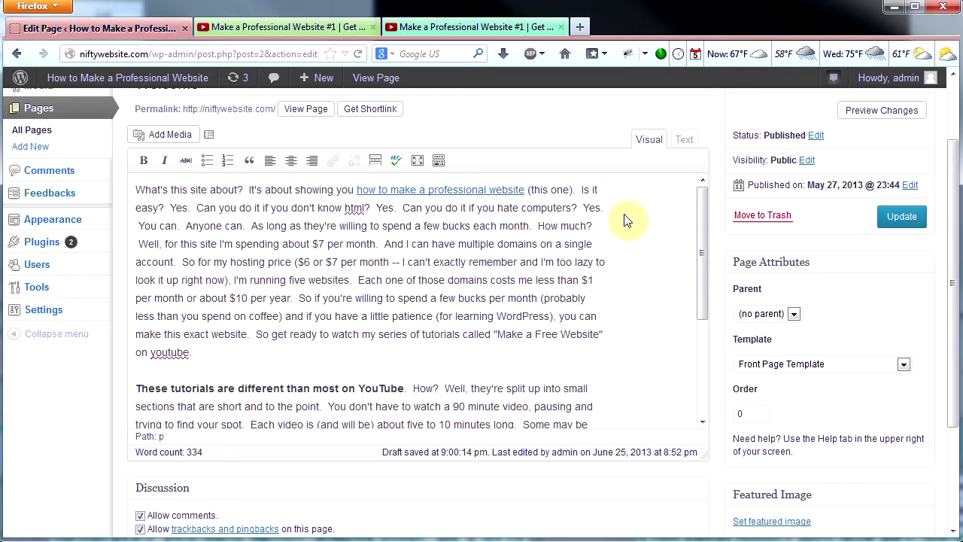
left_click(684, 139)
left_click(652, 142)
left_click(685, 143)
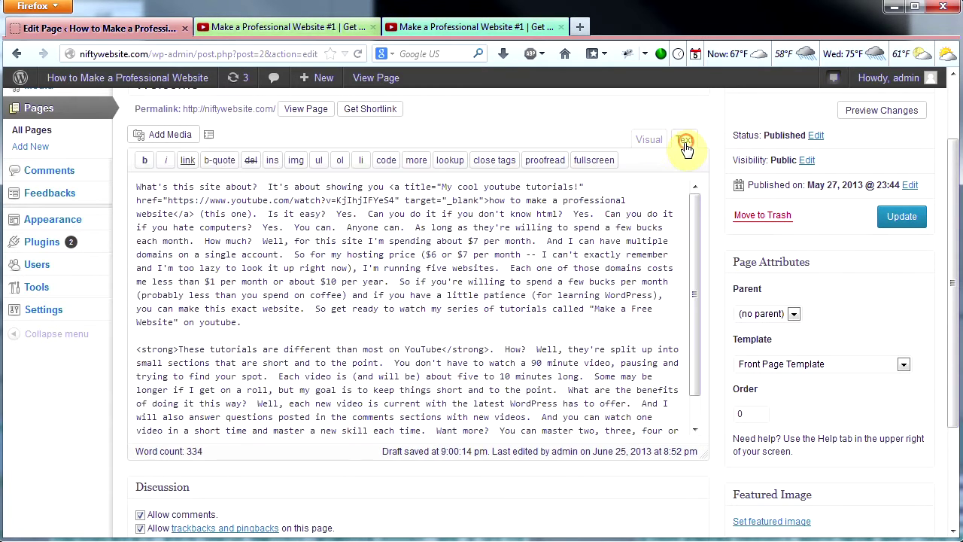
left_click(649, 141)
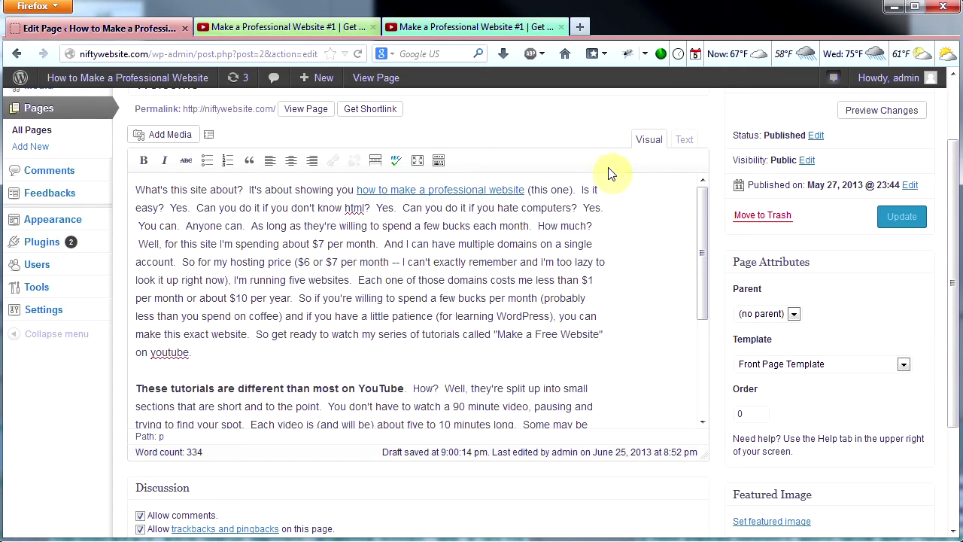
left_click(684, 145)
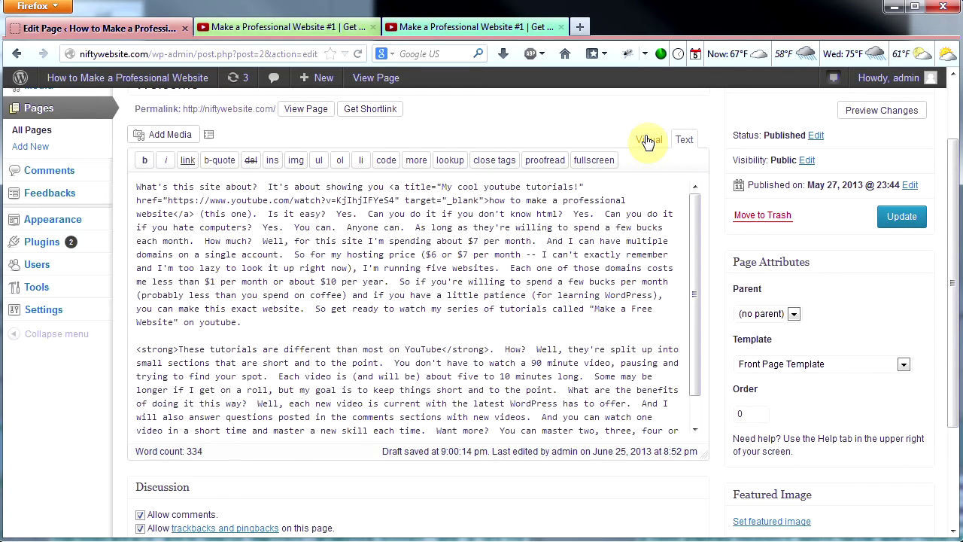
left_click(647, 140)
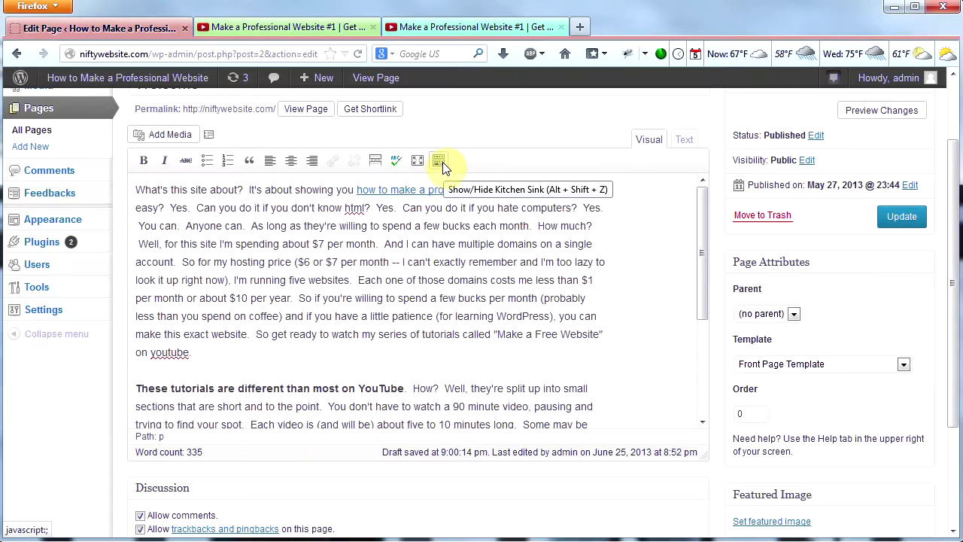
Show the Kitchen Sink's second toolbar row, then open and dismiss the text colour palette
left_click(440, 165)
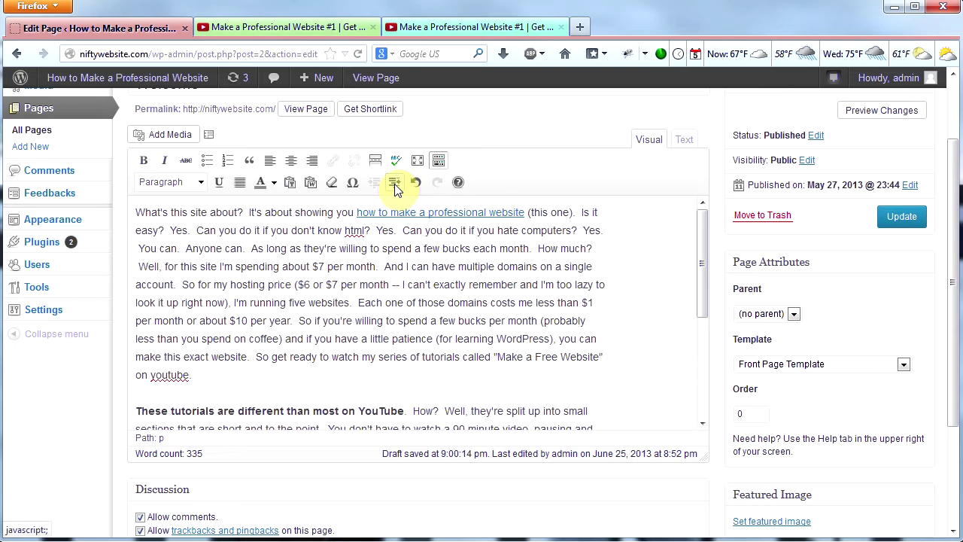
left_click(273, 185)
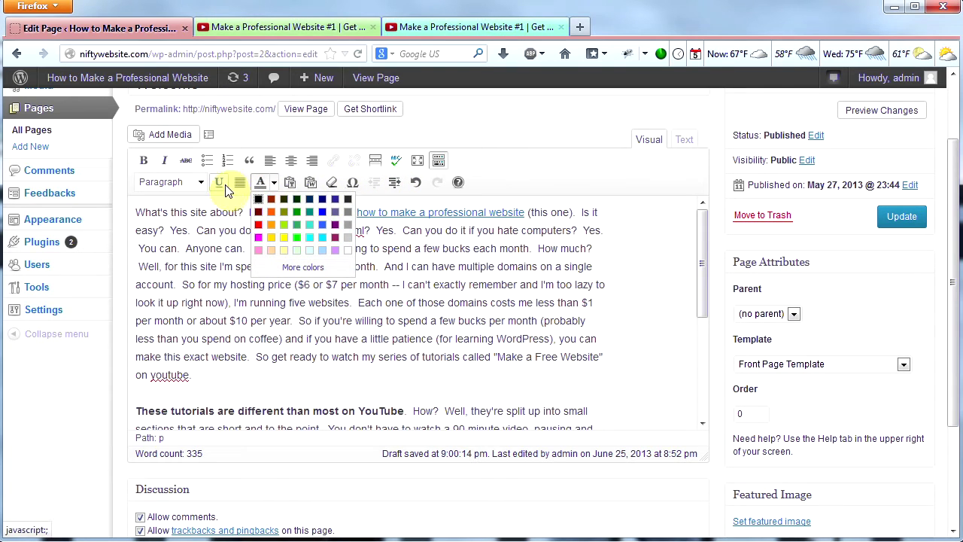
left_click(490, 188)
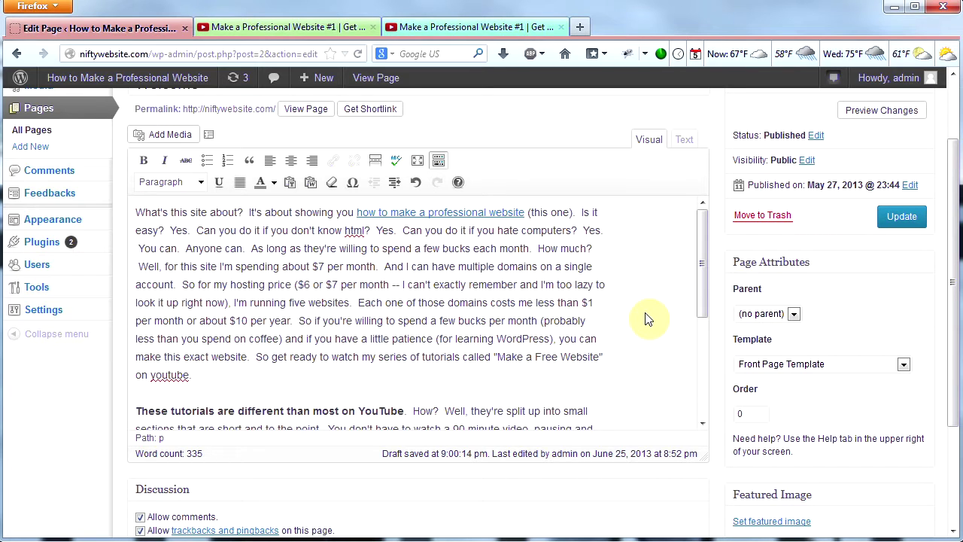
Update the published Welcome page and view it on the live front page
scroll(632, 333, "up", 2)
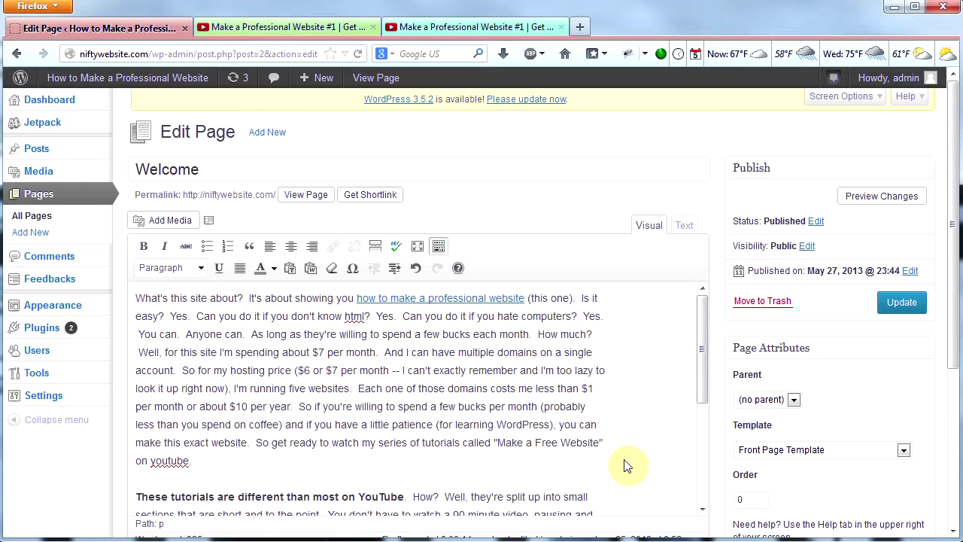
left_click(891, 308)
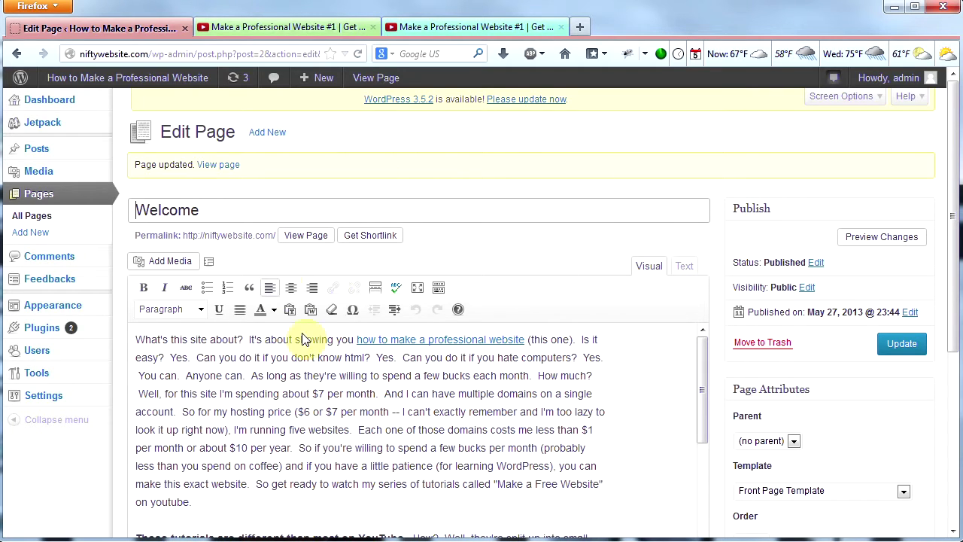
mouse_move(96, 82)
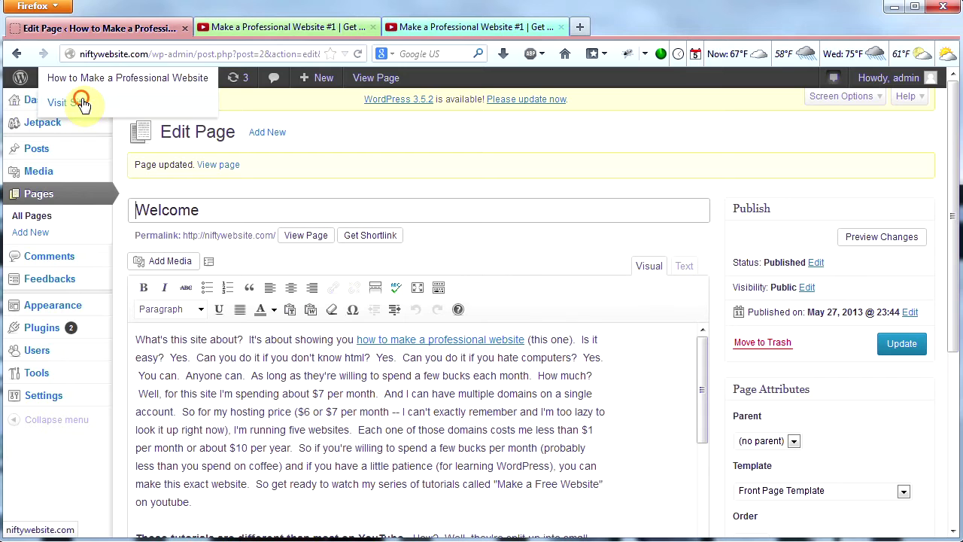
left_click(80, 100)
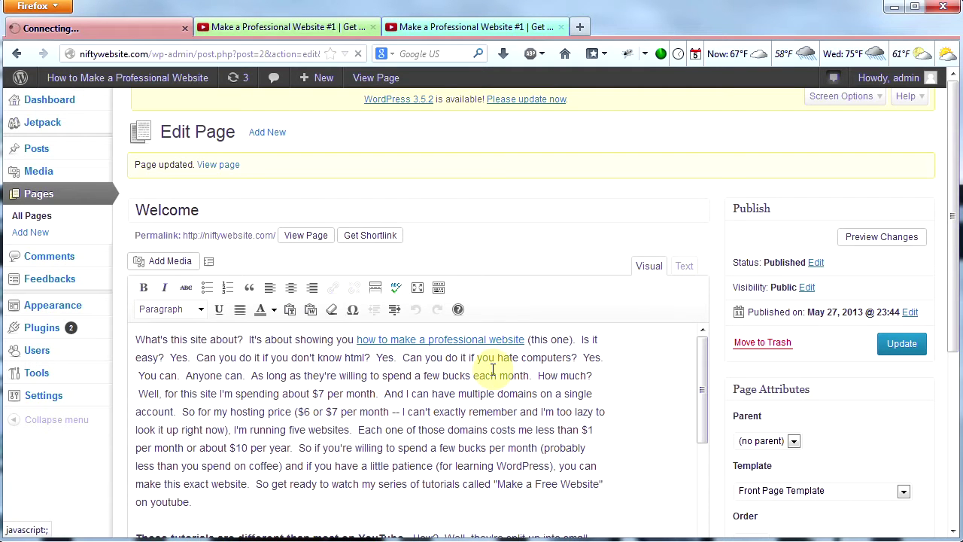
left_click_drag(955, 215, 945, 322)
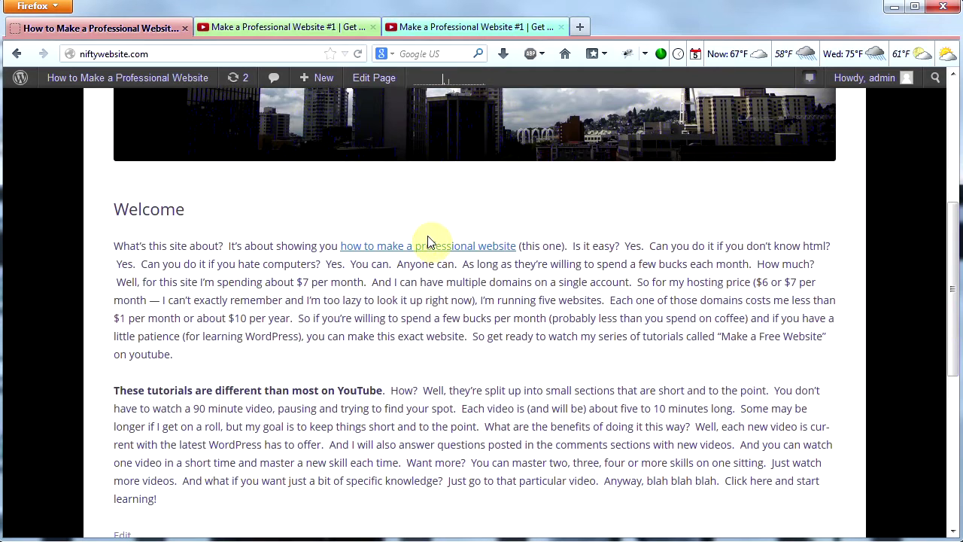